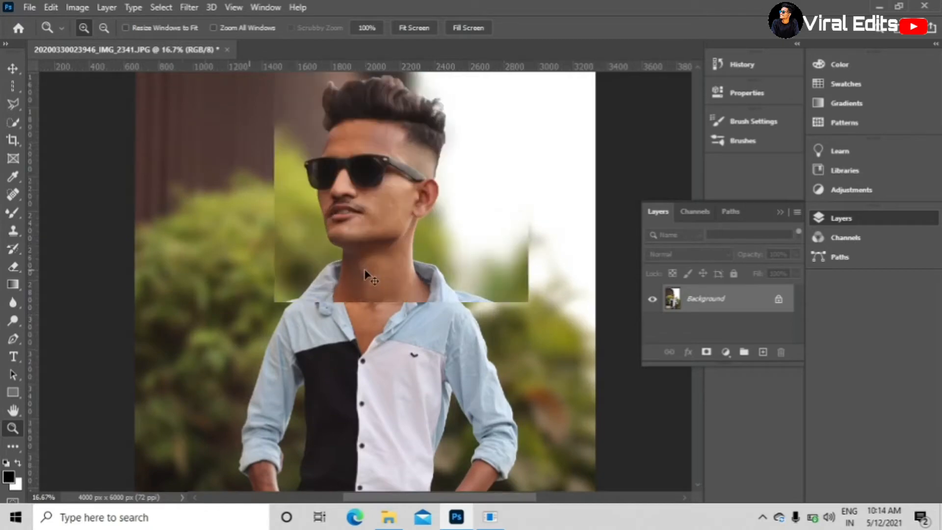
# - Set the Mixer Brush size to 75 px and smooth the blemished skin on the man's cheek and face
pyautogui.click(351, 312)
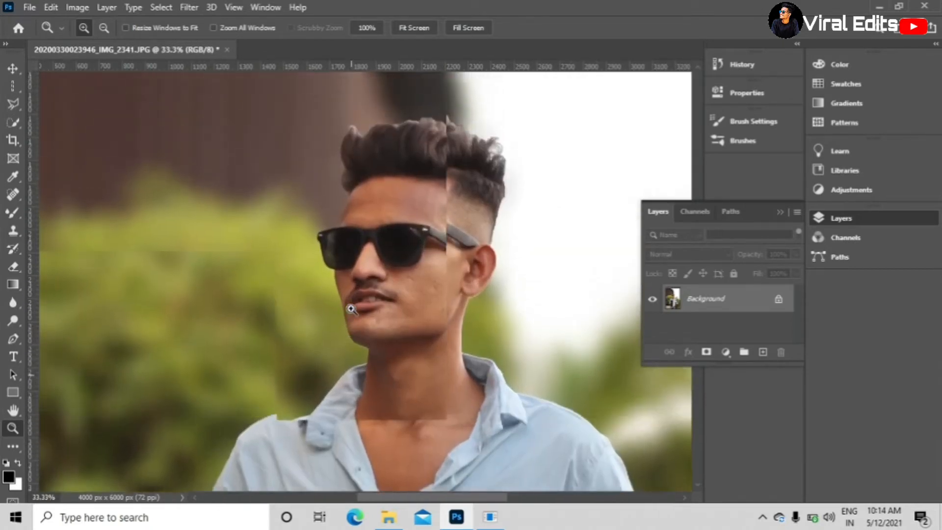
pyautogui.click(351, 309)
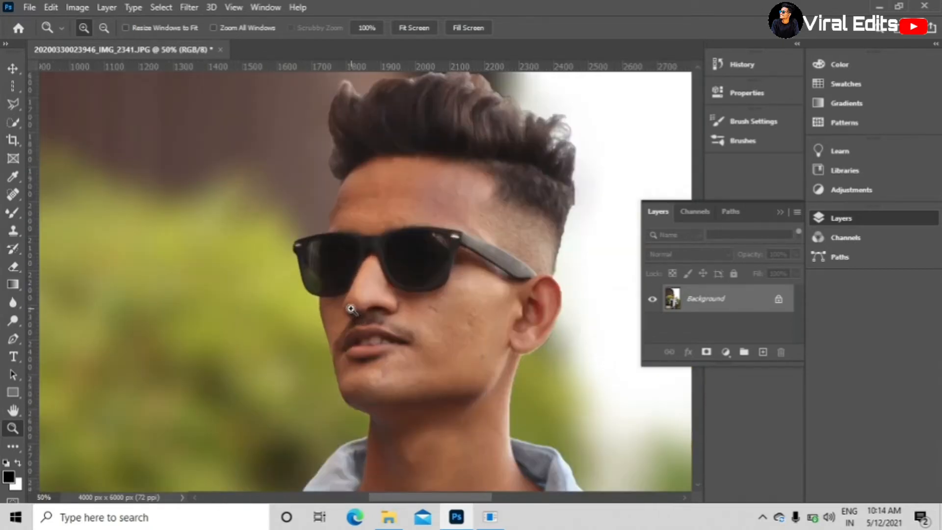
pyautogui.click(13, 194)
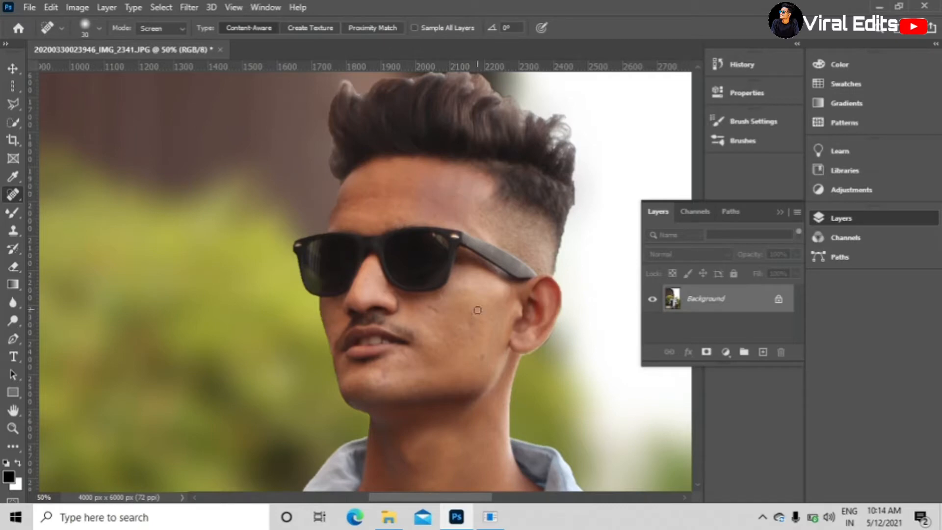
pyautogui.click(13, 212)
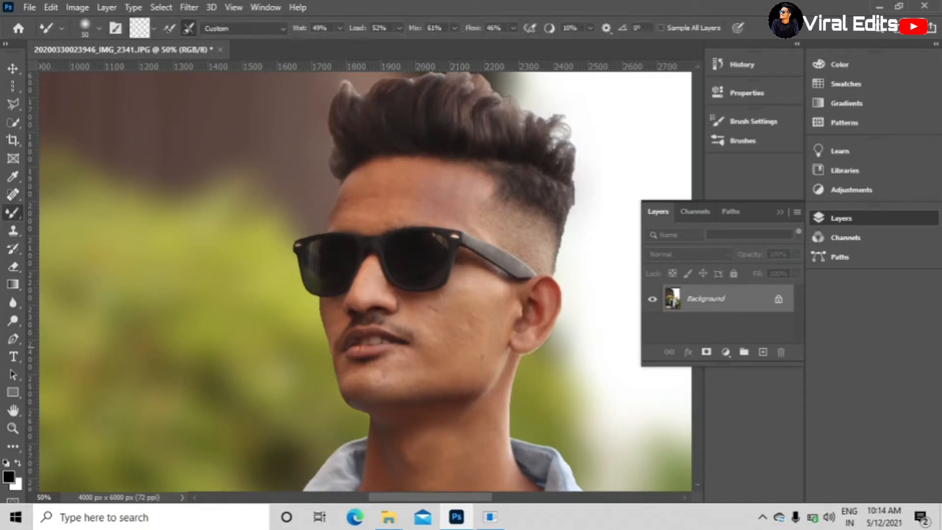
pyautogui.click(98, 30)
pyautogui.moveTo(99, 72); pyautogui.dragTo(109, 73)
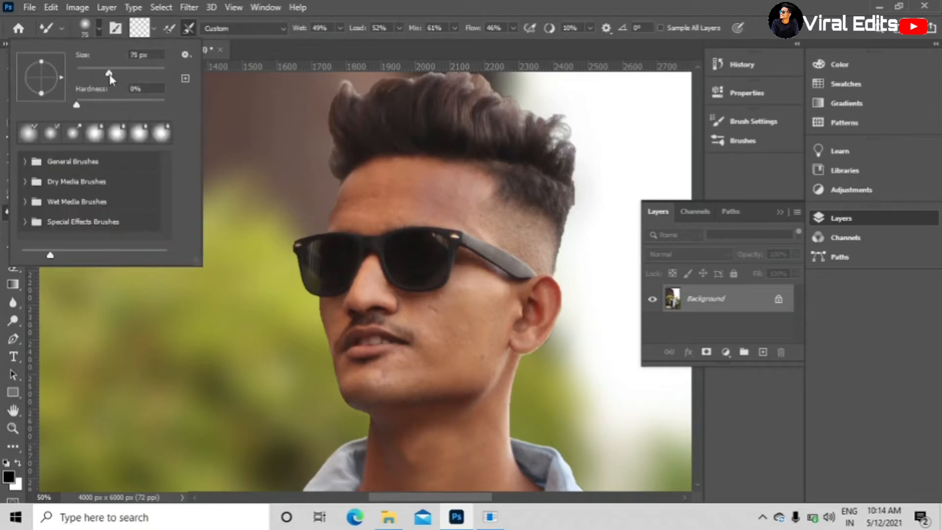
pyautogui.click(469, 297)
pyautogui.moveTo(459, 299)
pyautogui.mouseDown()
pyautogui.moveTo(424, 312)
pyautogui.moveTo(467, 303)
pyautogui.moveTo(452, 345)
pyautogui.moveTo(448, 303)
pyautogui.moveTo(442, 353)
pyautogui.moveTo(436, 320)
pyautogui.moveTo(442, 367)
pyautogui.moveTo(472, 300)
pyautogui.moveTo(470, 358)
pyautogui.moveTo(488, 291)
pyautogui.moveTo(488, 340)
pyautogui.moveTo(480, 323)
pyautogui.mouseUp()
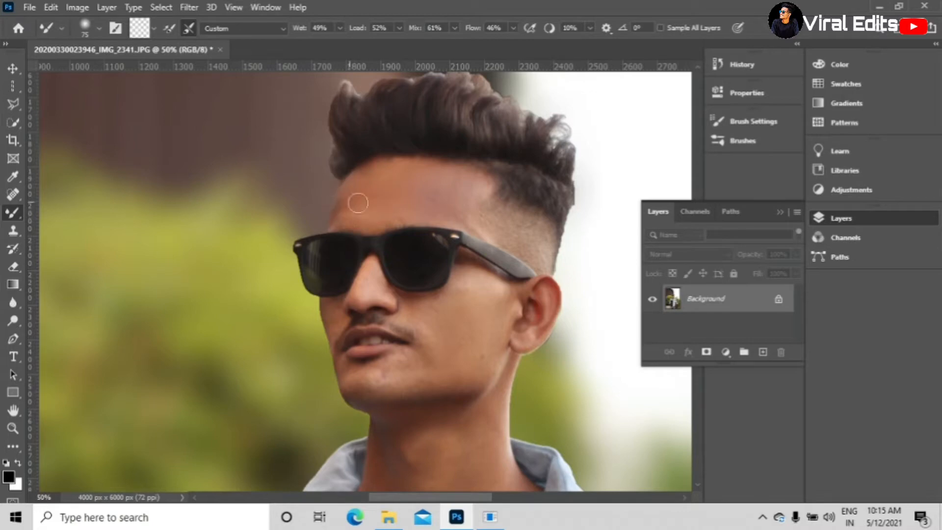
# - Examine the smoothed skin on the face and neck up close and against the whole portrait
pyautogui.hotkey('ctrl', '-')
pyautogui.hotkey('ctrl', '-')
pyautogui.hotkey('ctrl', '-')
pyautogui.hotkey('ctrl', '-')
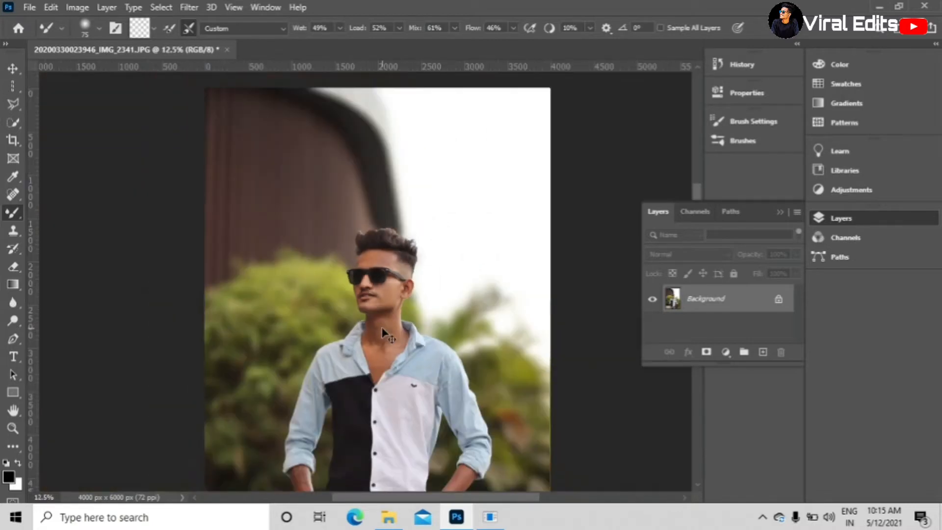
pyautogui.hotkey('ctrl', '+')
pyautogui.hotkey('ctrl', '+')
pyautogui.hotkey('ctrl', '+')
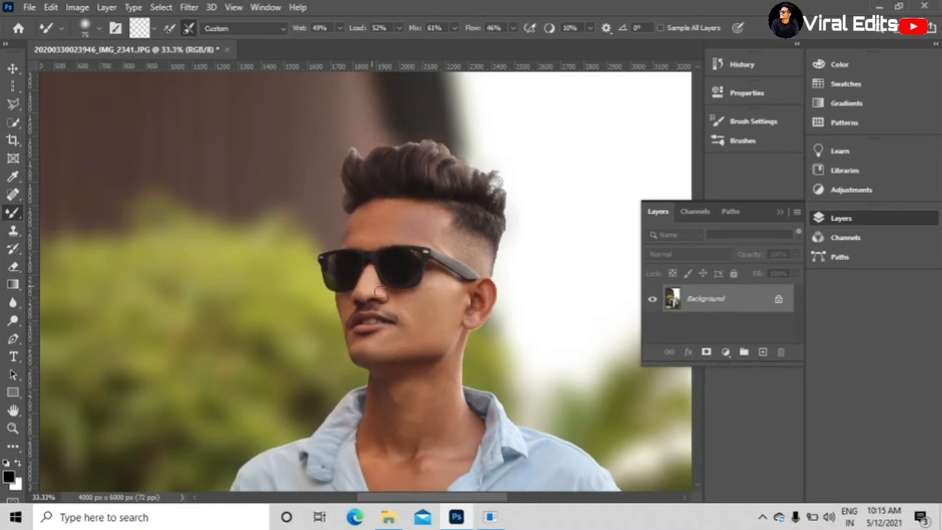
pyautogui.hotkey('ctrl', '-')
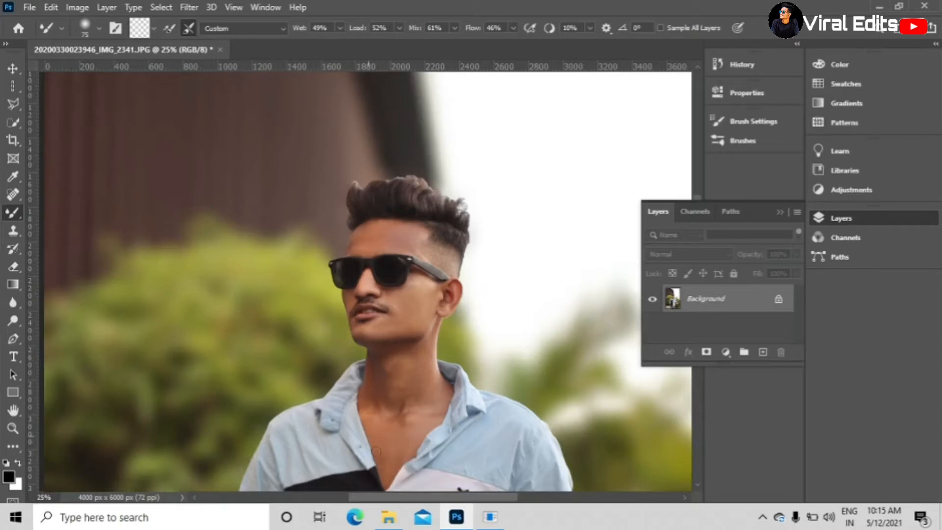
pyautogui.hotkey('ctrl', '-')
pyautogui.hotkey('ctrl', '-')
pyautogui.hotkey('ctrl', '-')
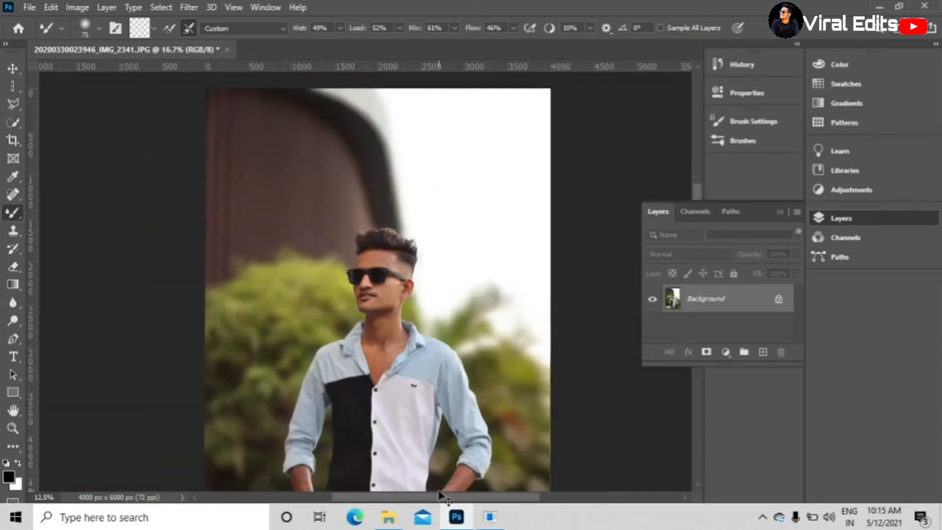
pyautogui.hotkey('ctrl', '+')
pyautogui.hotkey('ctrl', '+')
pyautogui.hotkey('ctrl', '+')
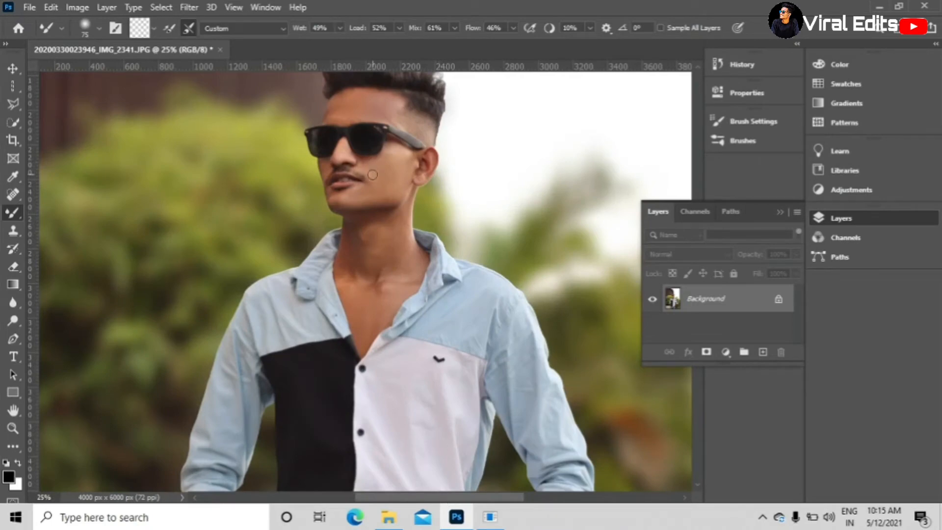
pyautogui.hotkey('ctrl', '-')
pyautogui.hotkey('ctrl', '-')
pyautogui.hotkey('ctrl', '-')
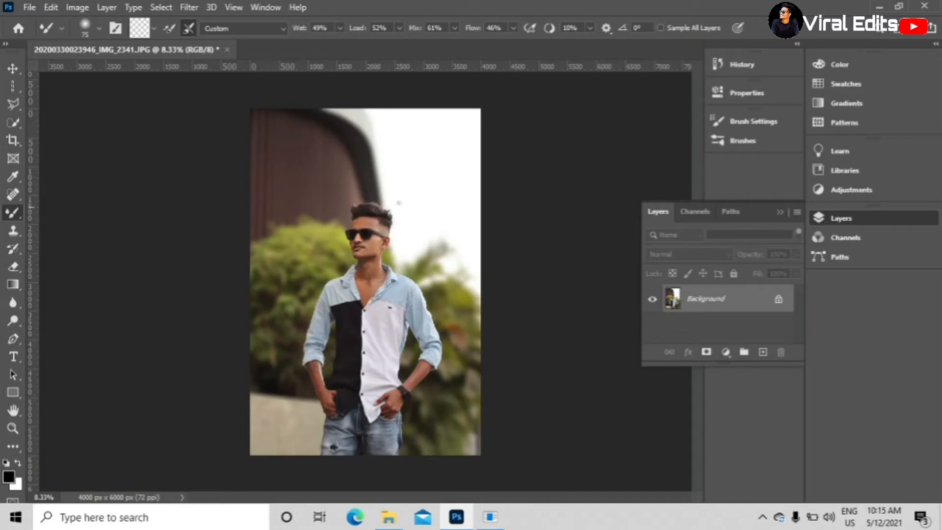
# - Open the Camera Raw Filter and set the white balance to Tint -7 and Temperature +6
pyautogui.click(189, 7)
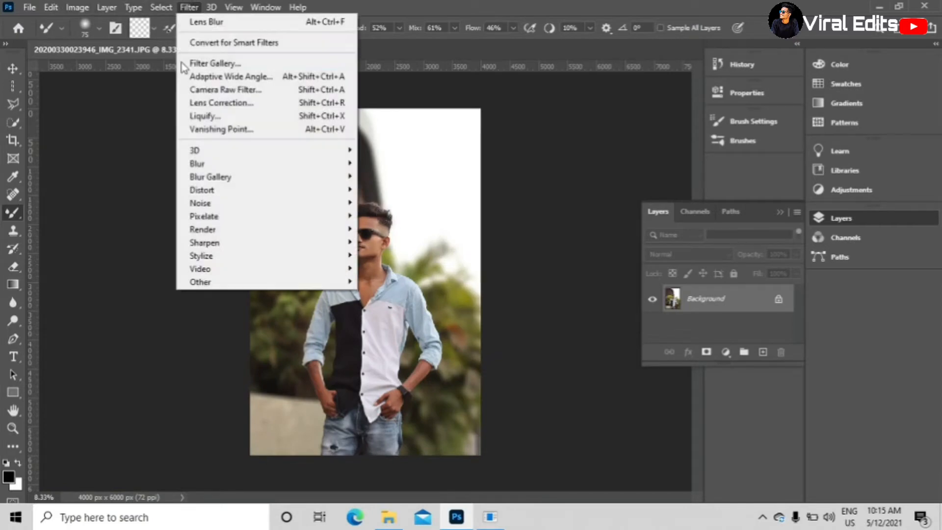
pyautogui.click(287, 90)
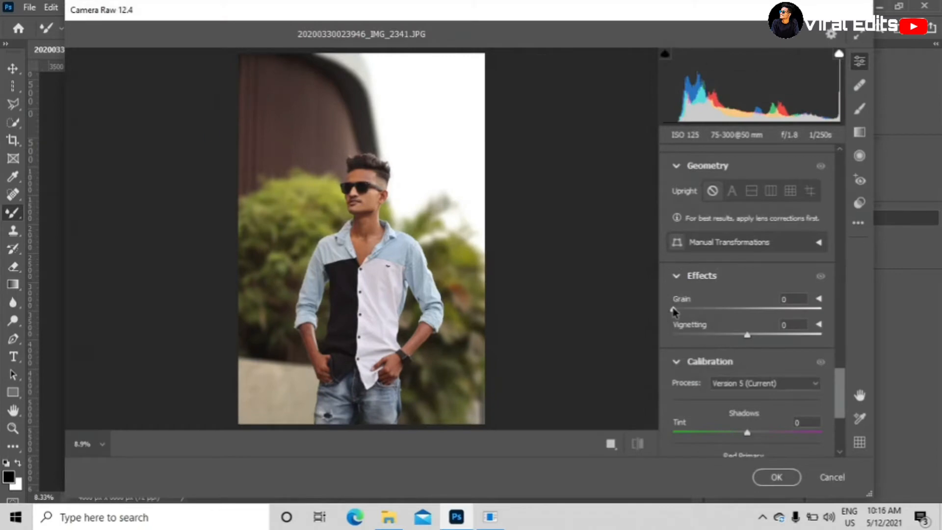
pyautogui.scroll(5, 745, 275)
pyautogui.scroll(10, 761, 267)
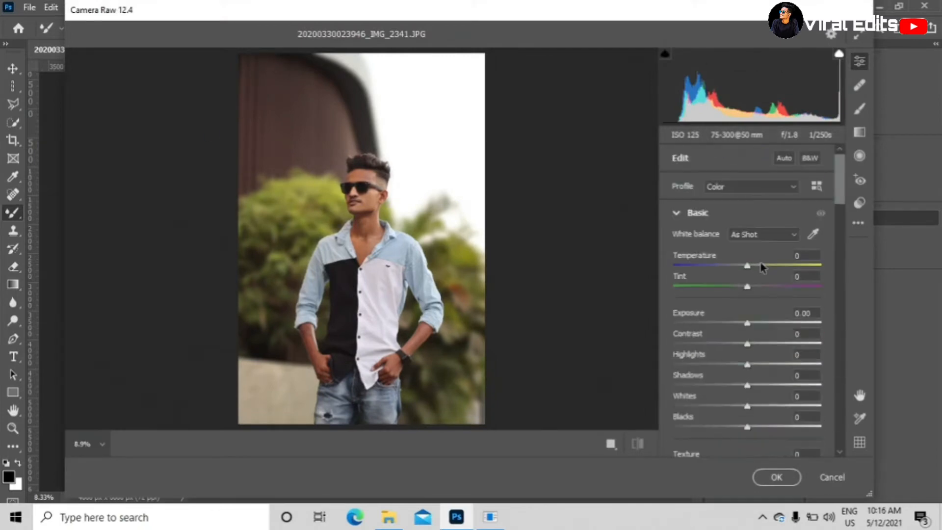
pyautogui.moveTo(746, 286)
pyautogui.mouseDown()
pyautogui.moveTo(779, 291)
pyautogui.moveTo(744, 295)
pyautogui.mouseUp()
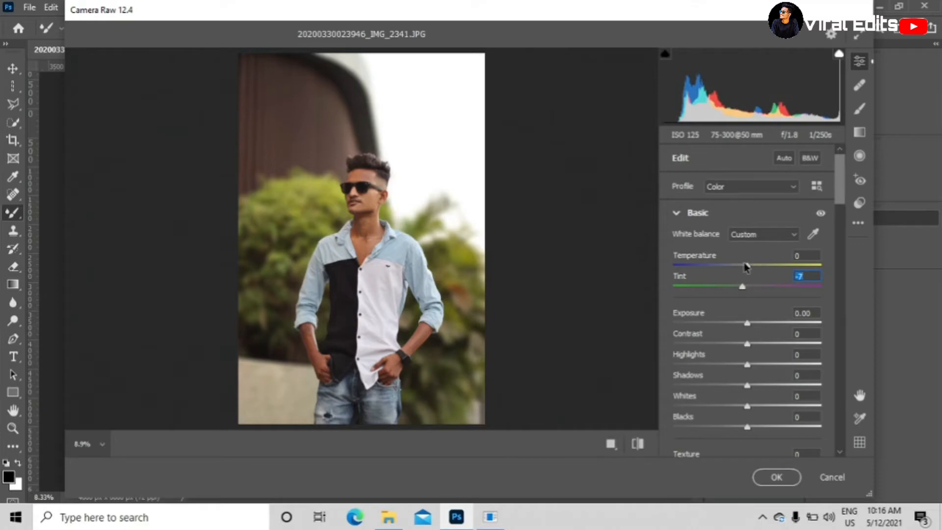
pyautogui.moveTo(749, 266); pyautogui.dragTo(754, 269)
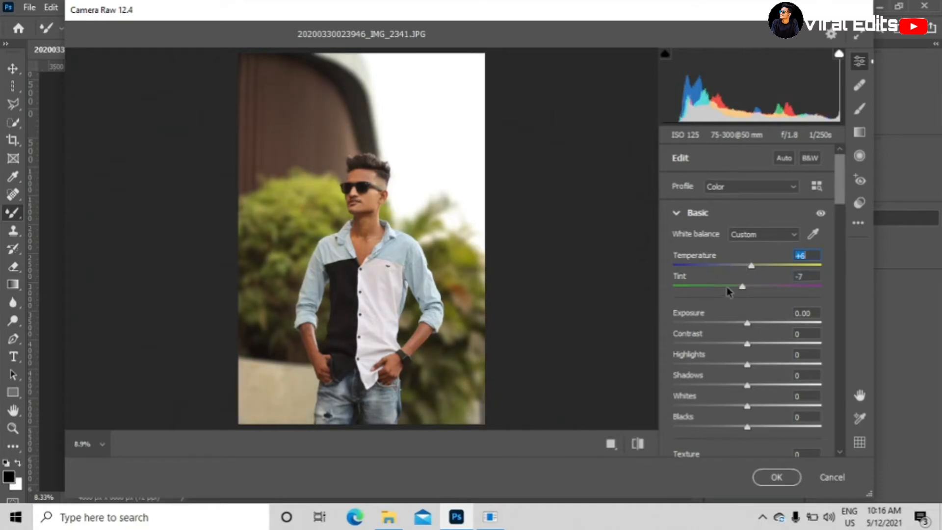
# - Set the tone values to Exposure +0.30, Contrast +23, Highlights -50, Shadows -2 and Whites +7
pyautogui.scroll(-2, 736, 285)
pyautogui.click(747, 256)
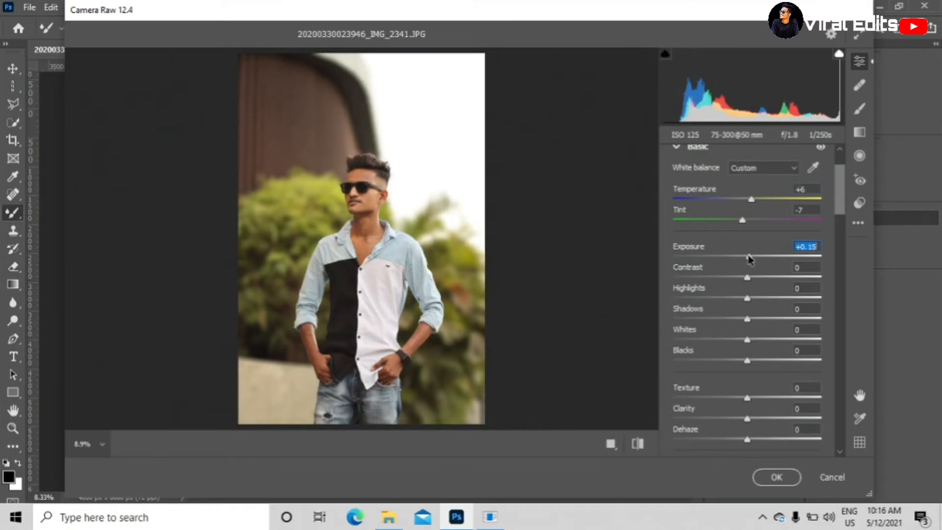
pyautogui.moveTo(746, 257); pyautogui.dragTo(713, 296)
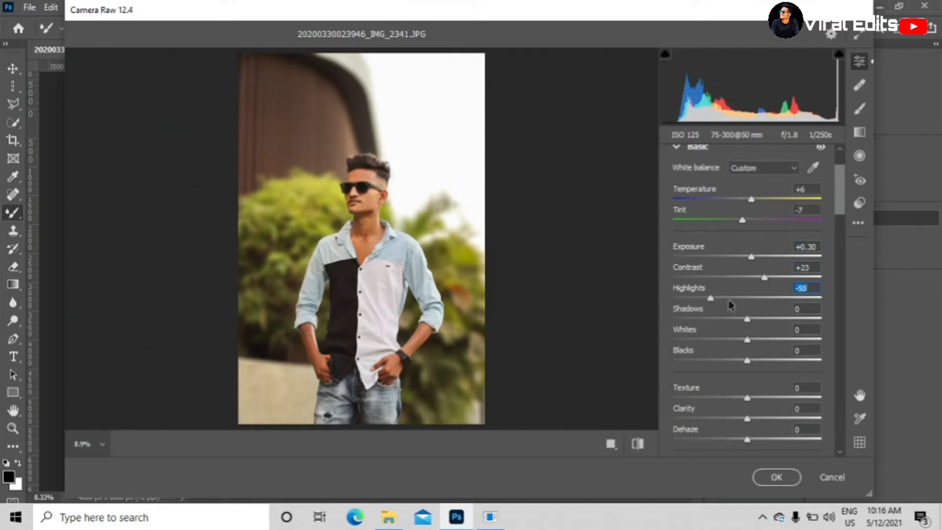
pyautogui.scroll(-3, 738, 309)
pyautogui.moveTo(748, 226)
pyautogui.mouseDown()
pyautogui.moveTo(774, 223)
pyautogui.moveTo(747, 227)
pyautogui.mouseUp()
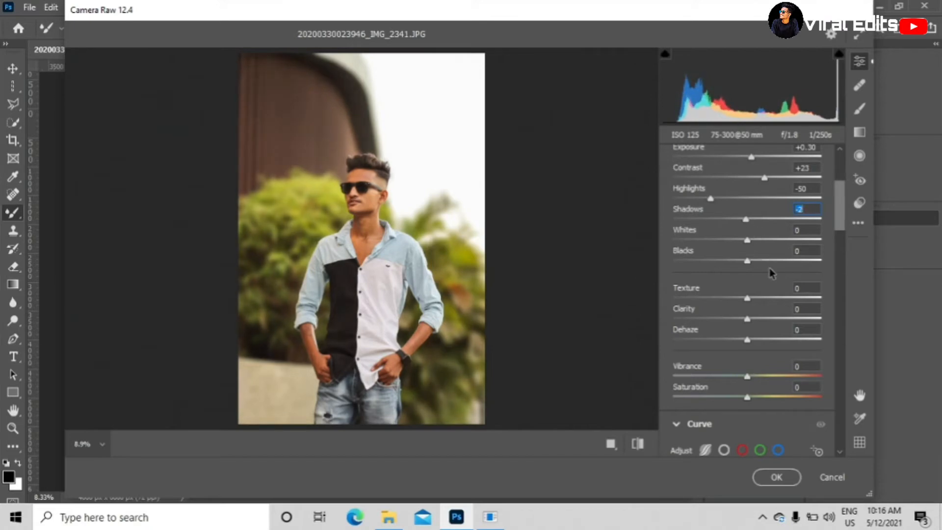
pyautogui.click(749, 240)
# - Set the overall Saturation to +7 and Vibrance to +5
pyautogui.scroll(-3, 754, 279)
pyautogui.scroll(-2, 753, 273)
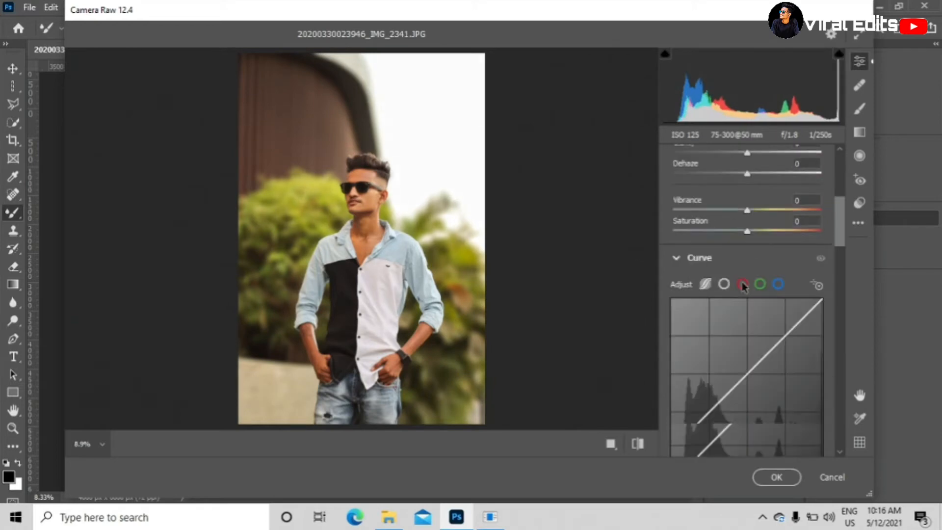
pyautogui.moveTo(748, 235); pyautogui.dragTo(753, 236)
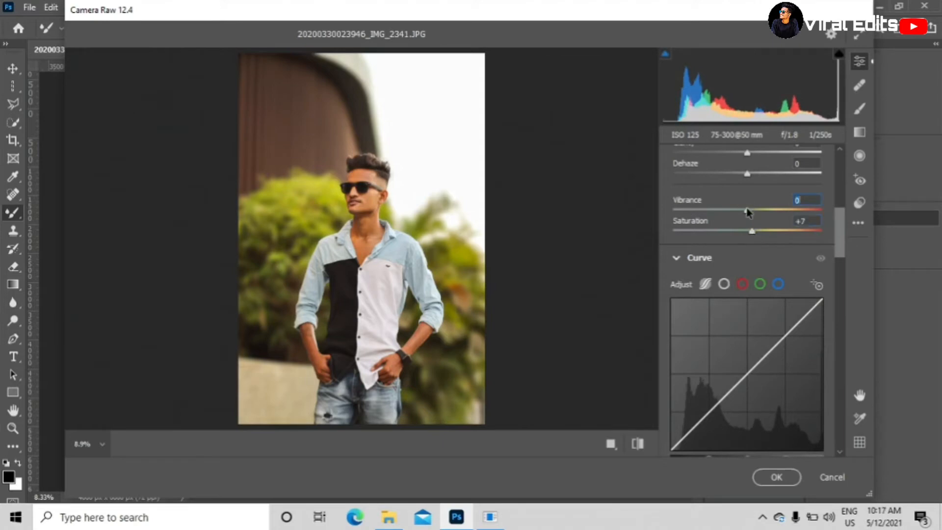
pyautogui.moveTo(747, 212)
pyautogui.mouseDown()
pyautogui.moveTo(733, 212)
pyautogui.moveTo(750, 213)
pyautogui.mouseUp()
pyautogui.scroll(-3, 755, 265)
pyautogui.scroll(8, 754, 266)
pyautogui.scroll(-2, 751, 309)
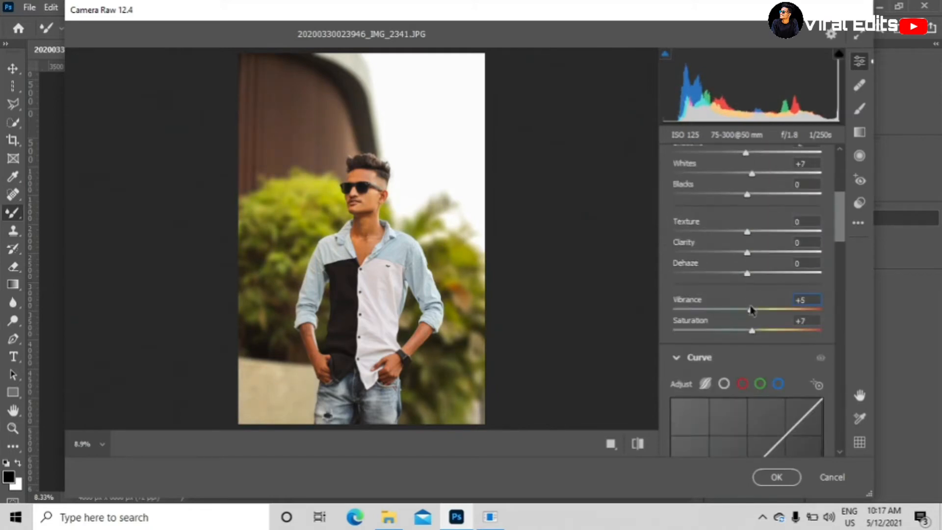
# - Set the saturation of the oranges to -29 in the Color Mixer
pyautogui.scroll(-10, 751, 310)
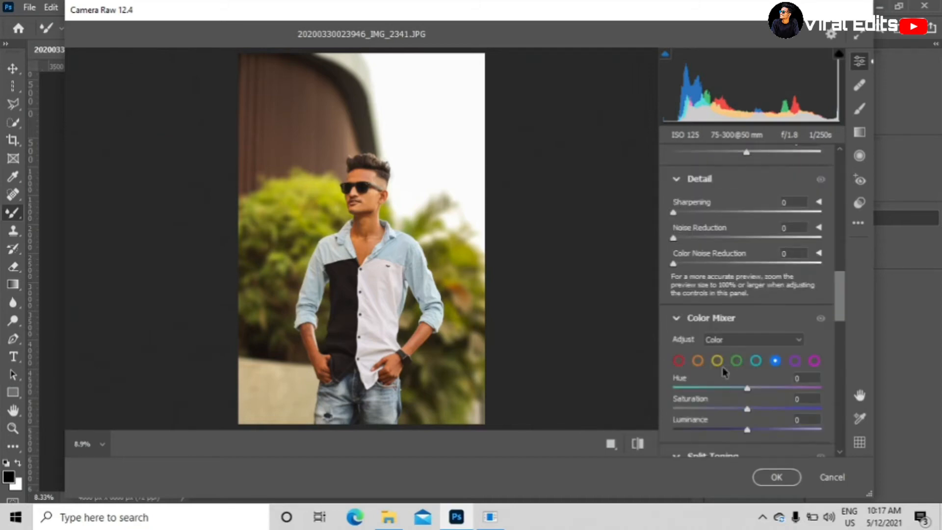
pyautogui.click(697, 361)
pyautogui.scroll(-2, 746, 343)
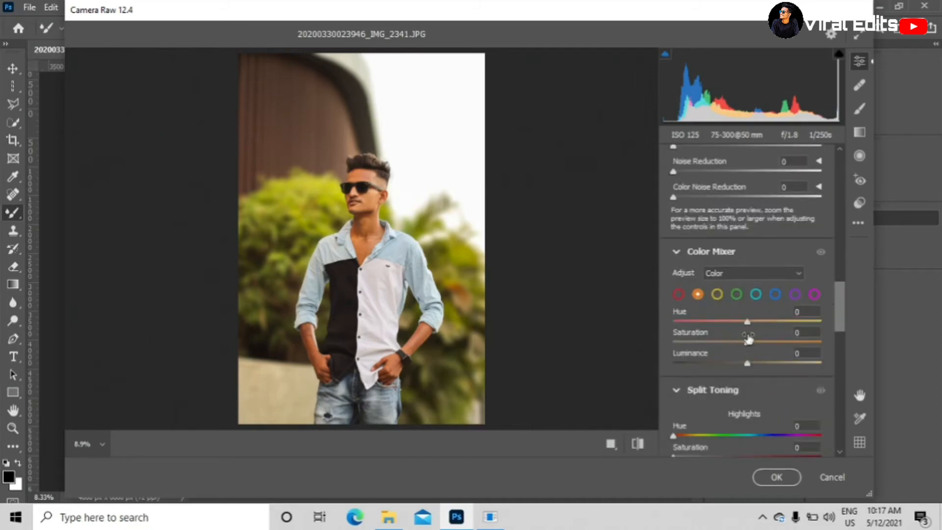
pyautogui.moveTo(748, 339); pyautogui.dragTo(727, 347)
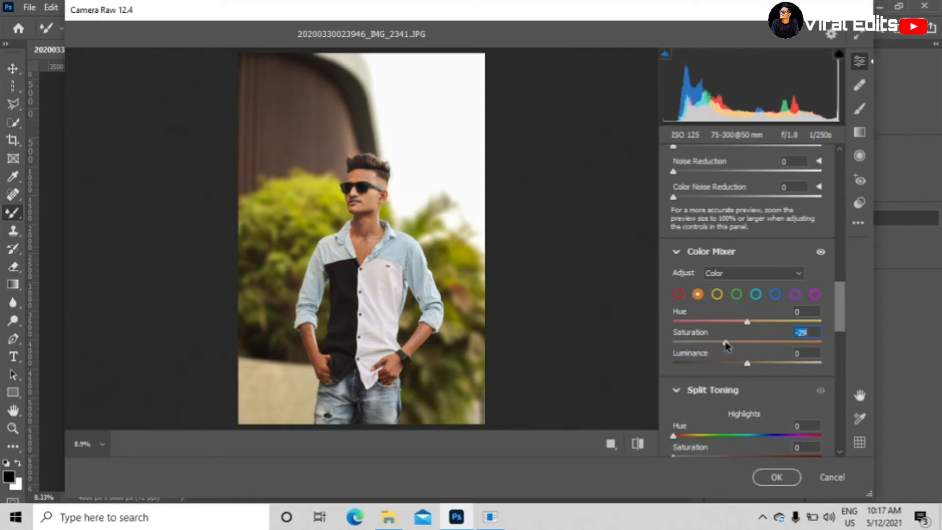
# - Set the saturation of both the yellows and the greens to -100 in the Color Mixer
pyautogui.click(717, 294)
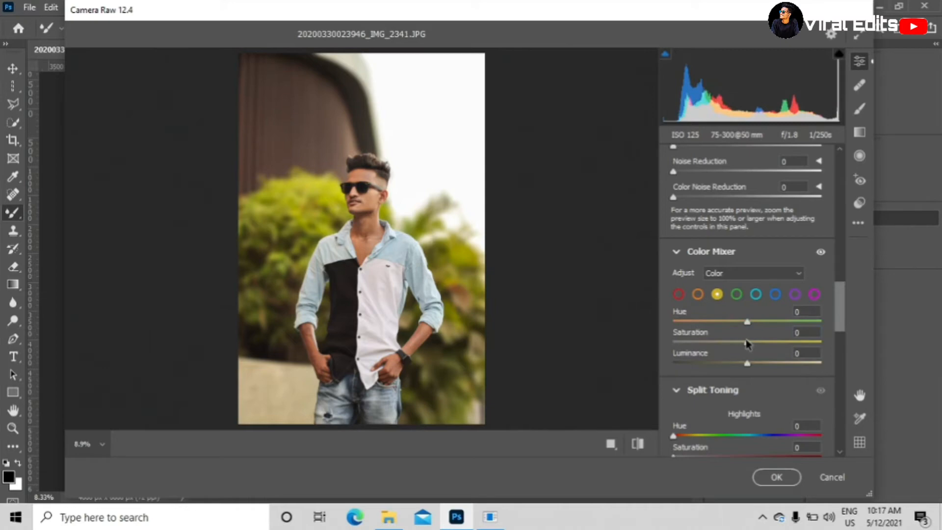
pyautogui.moveTo(747, 344); pyautogui.dragTo(652, 360)
pyautogui.click(738, 295)
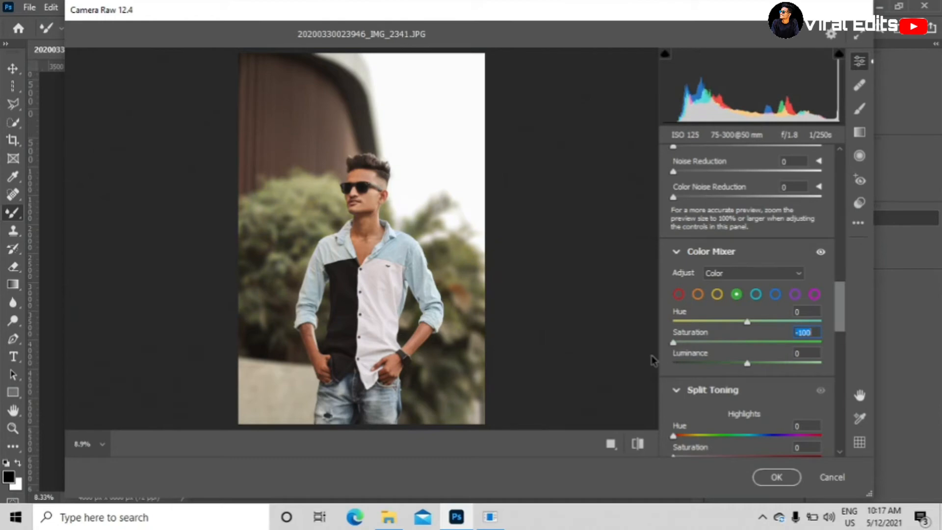
pyautogui.click(717, 294)
pyautogui.moveTo(713, 342); pyautogui.dragTo(659, 344)
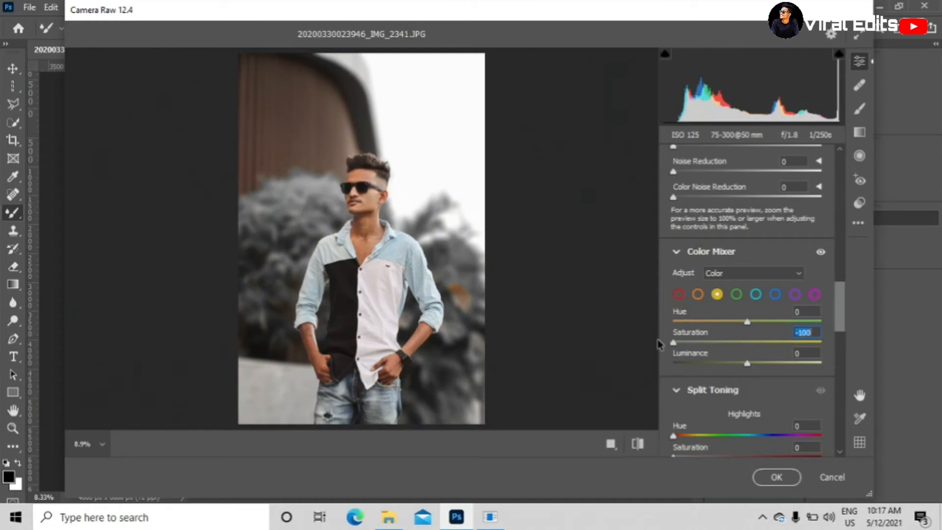
# - Set the oranges to Saturation -36 and Luminance +5 in the Color Mixer
pyautogui.scroll(5, 373, 215)
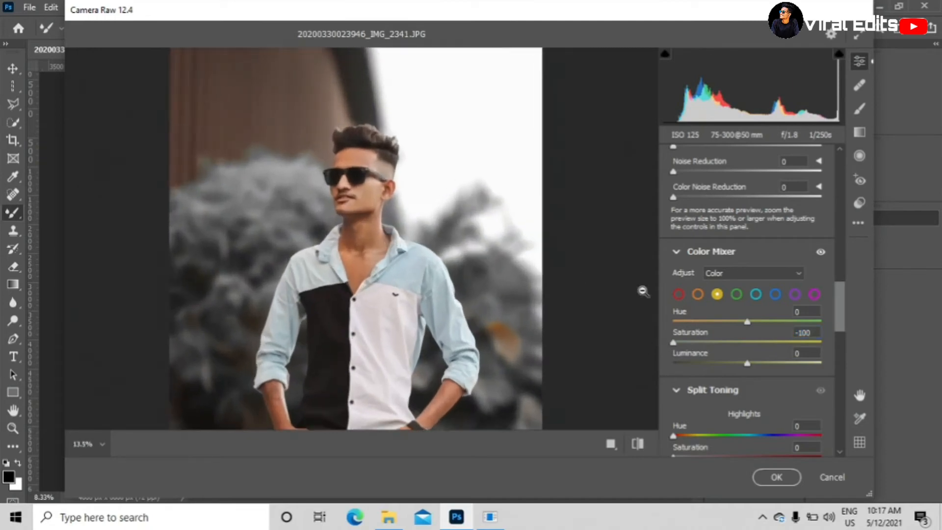
pyautogui.click(697, 294)
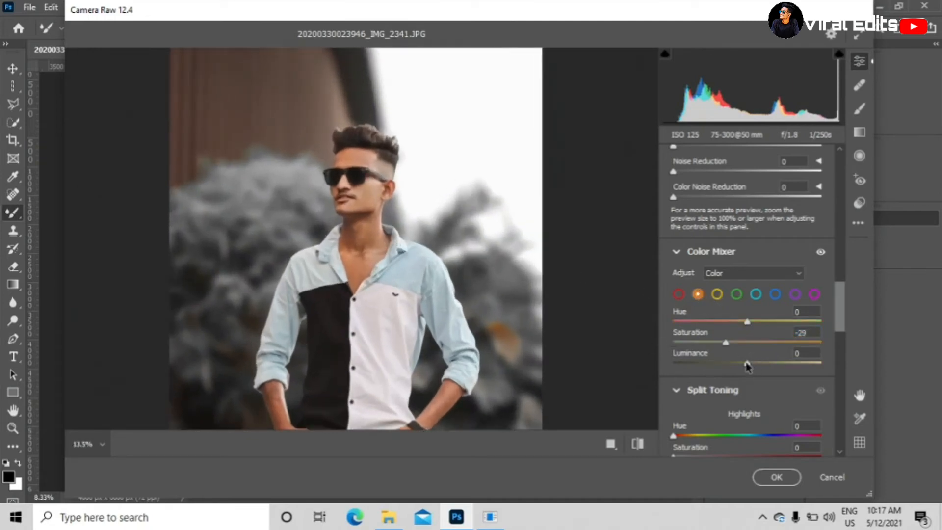
pyautogui.moveTo(747, 366); pyautogui.dragTo(720, 348)
pyautogui.moveTo(434, 296); pyautogui.dragTo(416, 275)
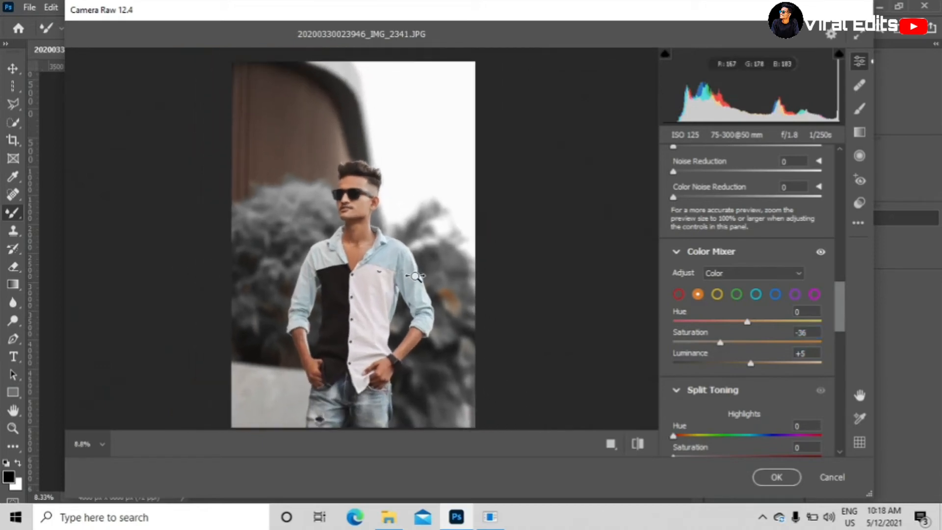
# - Adjust the saturation of the blues and set the saturation of the purples to -9 in the Color Mixer
pyautogui.click(775, 294)
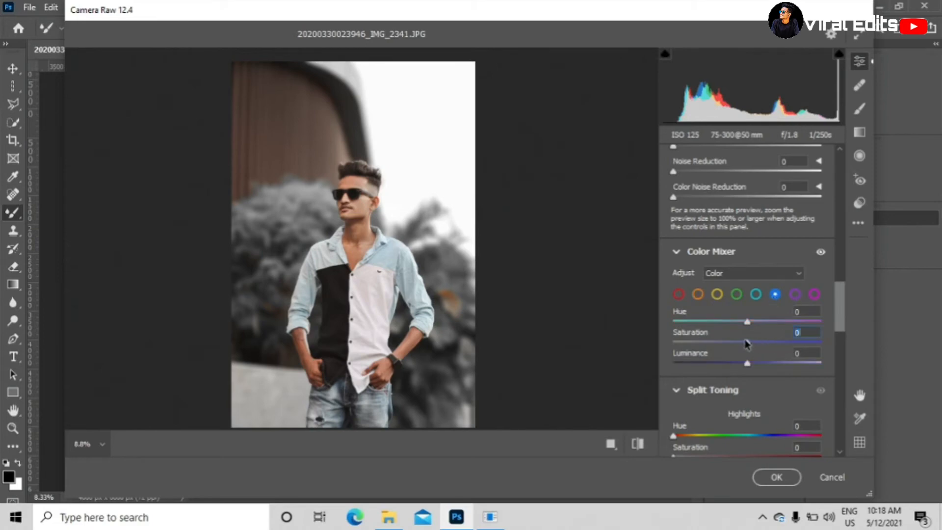
pyautogui.moveTo(746, 342); pyautogui.dragTo(834, 359)
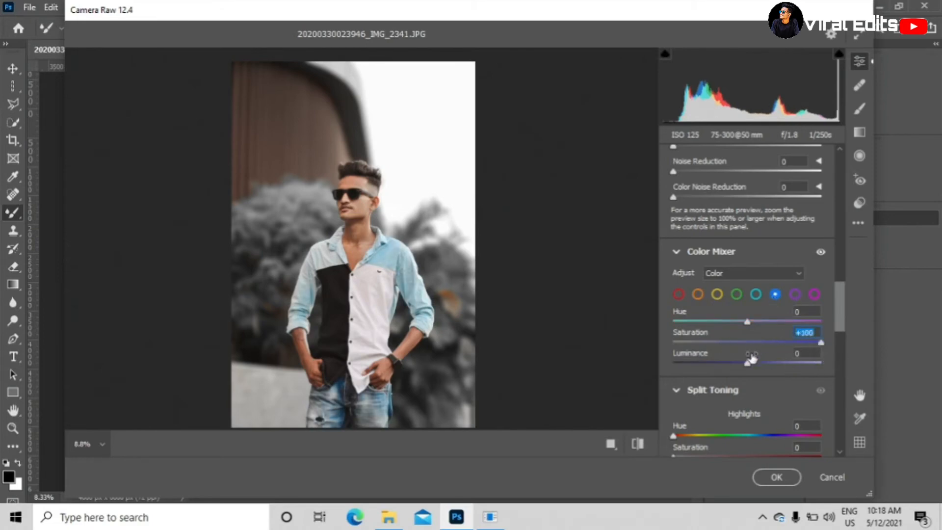
pyautogui.moveTo(749, 365)
pyautogui.mouseDown()
pyautogui.moveTo(719, 363)
pyautogui.moveTo(747, 363)
pyautogui.mouseUp()
pyautogui.moveTo(820, 342); pyautogui.dragTo(742, 343)
pyautogui.click(795, 294)
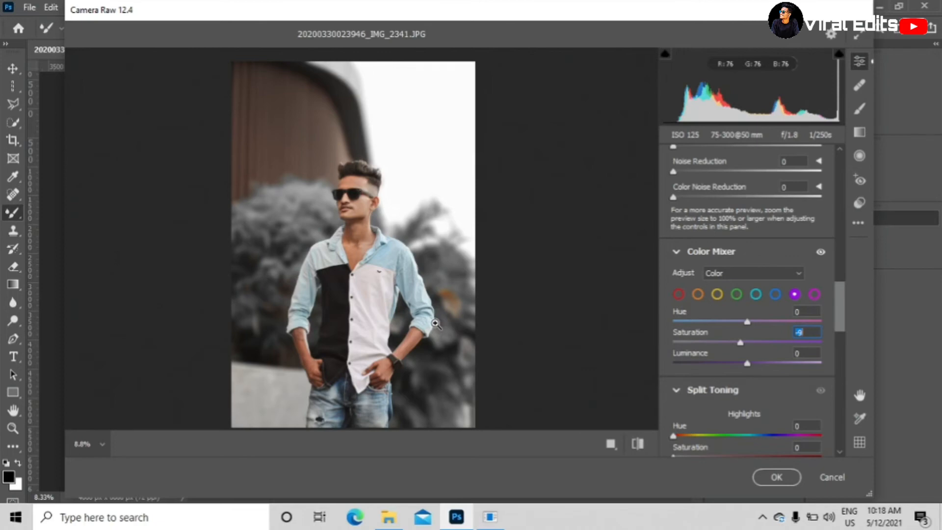
# - Set the lens Vignette to -52 in Optics and the Vignetting to -23 in Effects
pyautogui.scroll(-7, 681, 321)
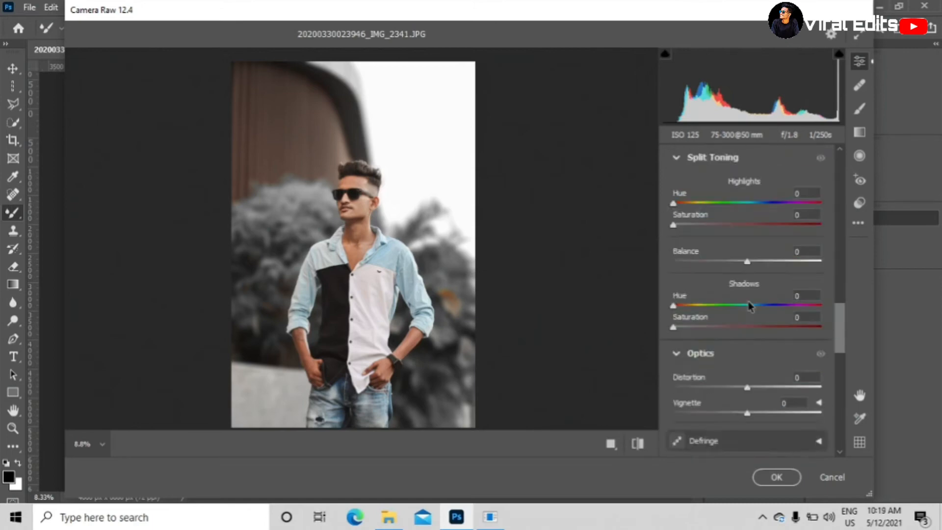
pyautogui.scroll(-6, 748, 307)
pyautogui.scroll(2, 744, 308)
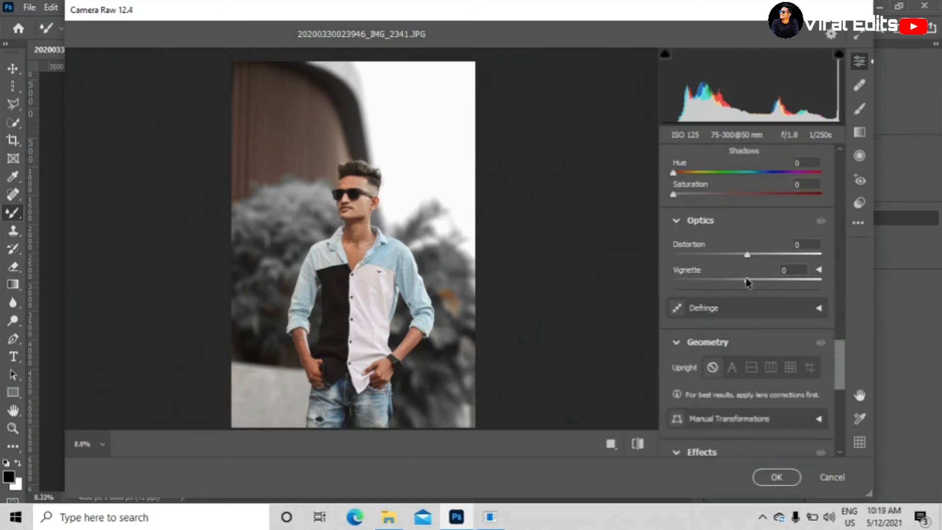
pyautogui.moveTo(746, 283); pyautogui.dragTo(708, 285)
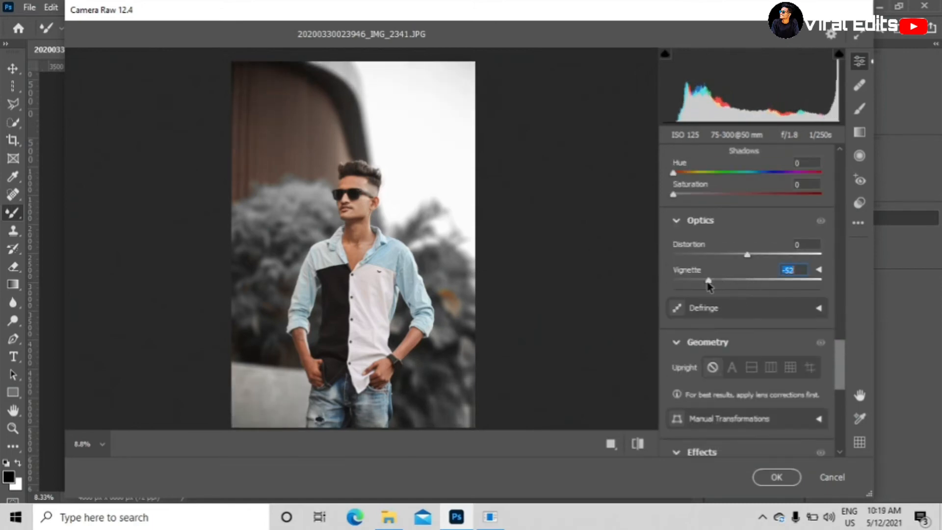
pyautogui.scroll(-6, 731, 286)
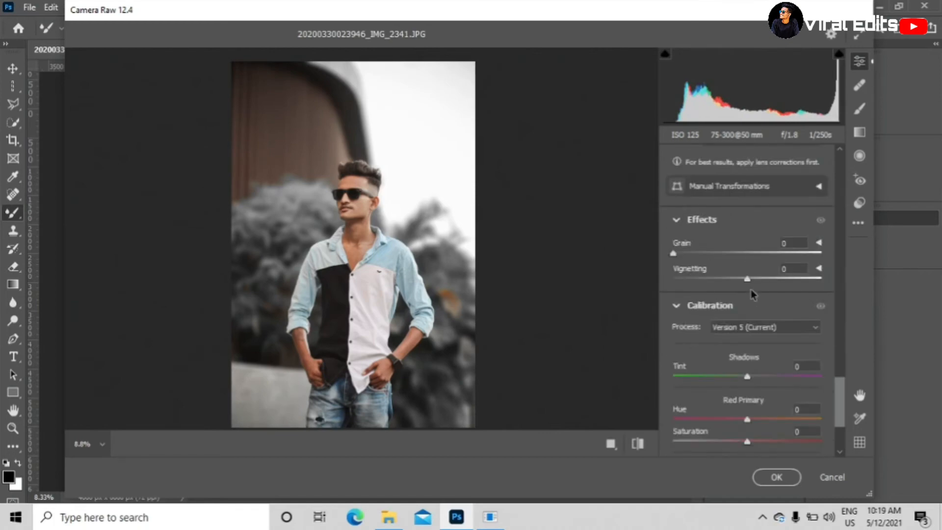
pyautogui.moveTo(749, 282); pyautogui.dragTo(732, 282)
# - Set the Blue Primary in the Calibration settings to Hue -11 and Saturation -23
pyautogui.scroll(-4, 748, 351)
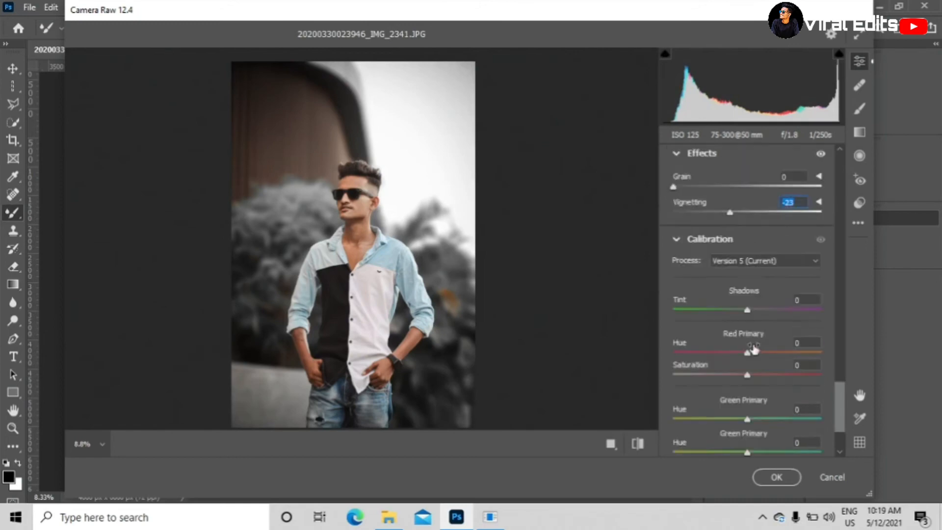
pyautogui.moveTo(749, 423)
pyautogui.mouseDown()
pyautogui.moveTo(791, 423)
pyautogui.moveTo(739, 422)
pyautogui.mouseUp()
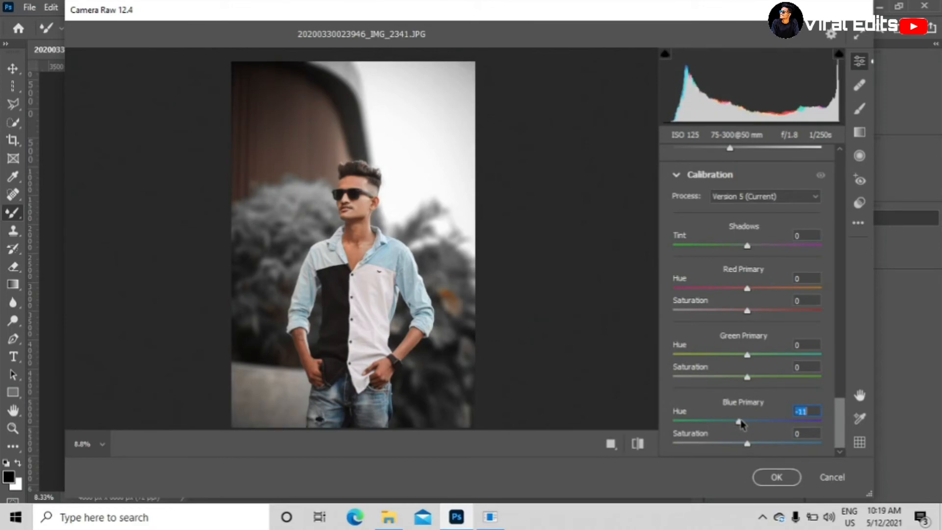
pyautogui.moveTo(746, 444); pyautogui.dragTo(730, 444)
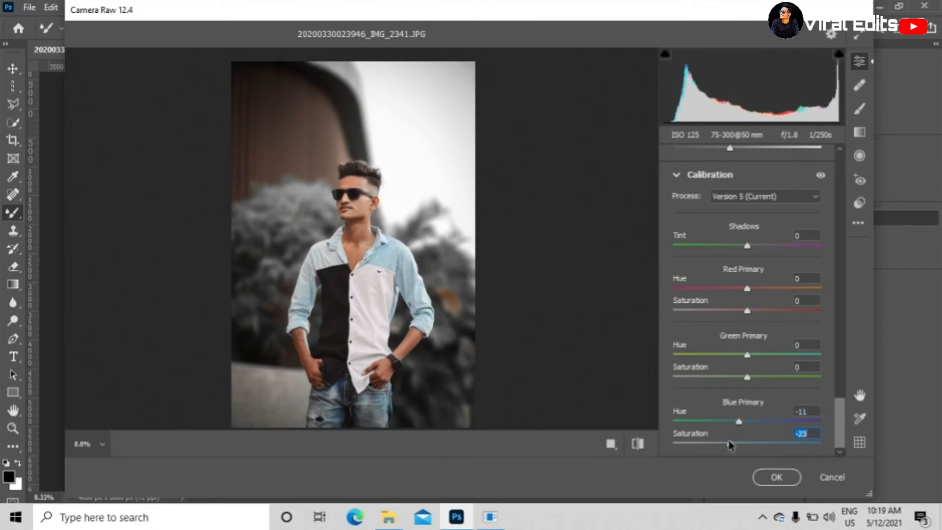
# - Set Noise Reduction to 15 and Color Noise Reduction to 23 in the Detail settings
pyautogui.click(358, 256)
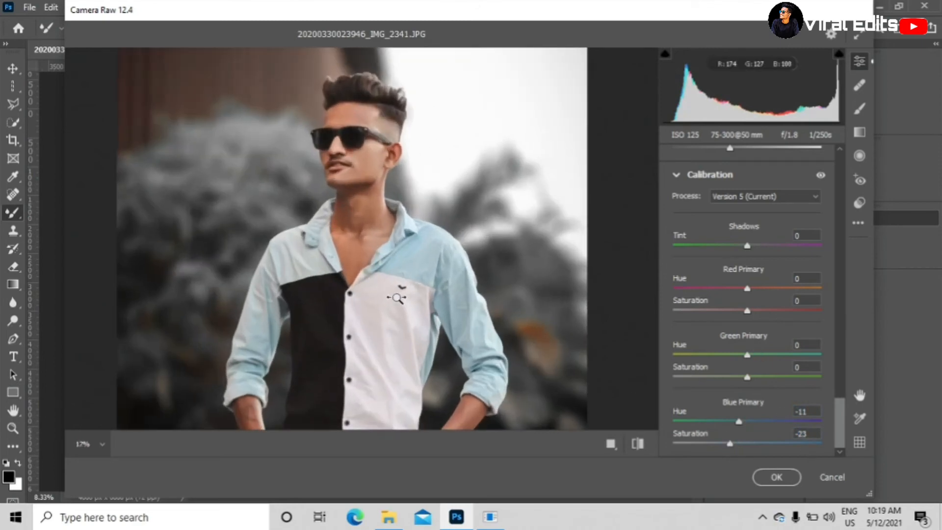
pyautogui.scroll(-4, 388, 283)
pyautogui.scroll(-2, 388, 283)
pyautogui.scroll(7, 388, 283)
pyautogui.moveTo(388, 283)
pyautogui.mouseDown()
pyautogui.moveTo(414, 316)
pyautogui.moveTo(377, 264)
pyautogui.moveTo(389, 276)
pyautogui.mouseUp()
pyautogui.scroll(10, 789, 270)
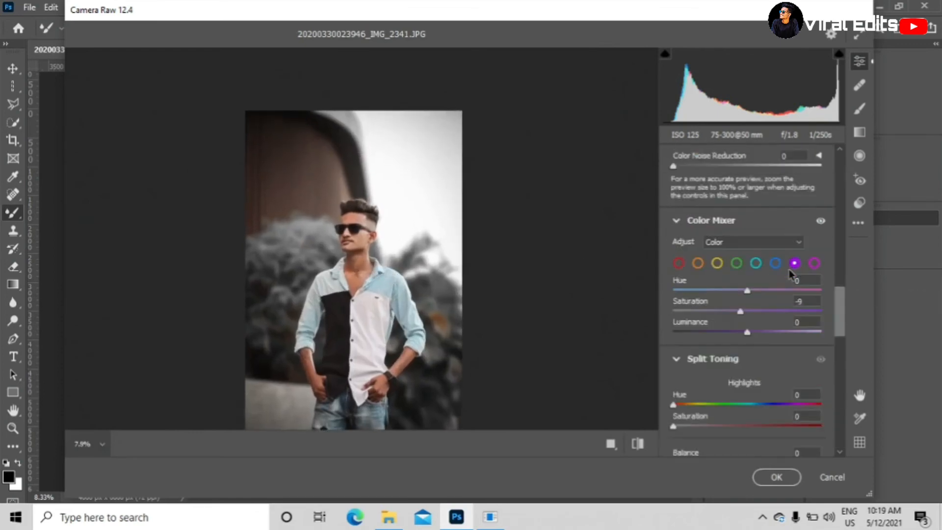
pyautogui.scroll(2, 788, 269)
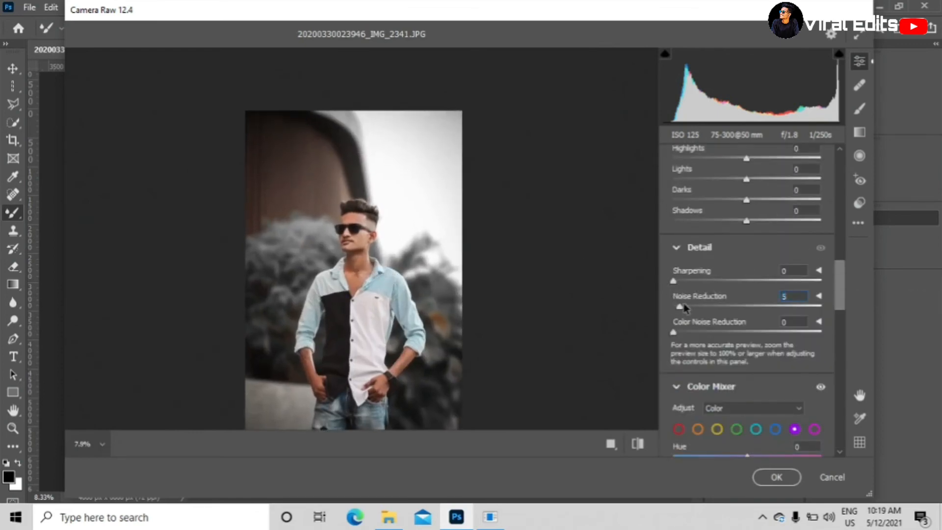
pyautogui.moveTo(676, 333); pyautogui.dragTo(708, 333)
# - Set the parametric tone curve to Highlights -27, Lights -4, Darks -21 and Shadows -20
pyautogui.scroll(3, 754, 307)
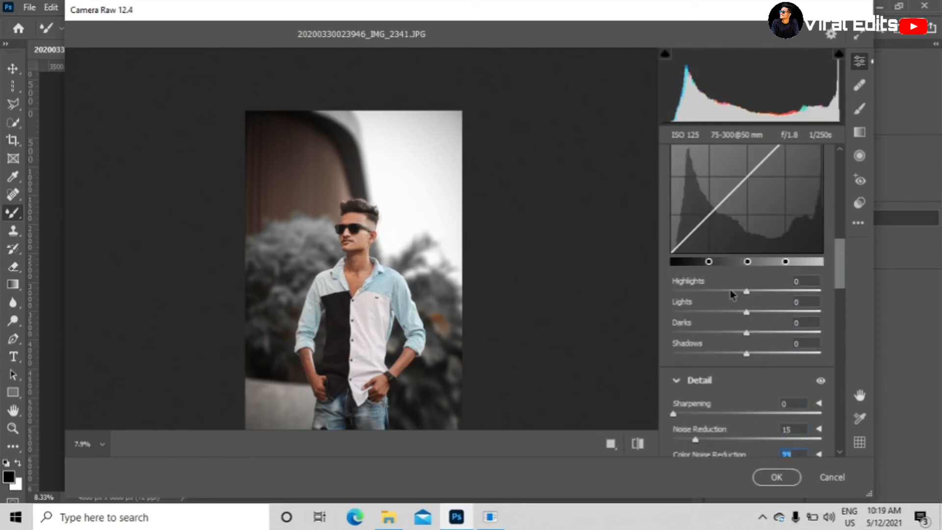
pyautogui.moveTo(747, 293); pyautogui.dragTo(730, 326)
pyautogui.scroll(-1, 735, 342)
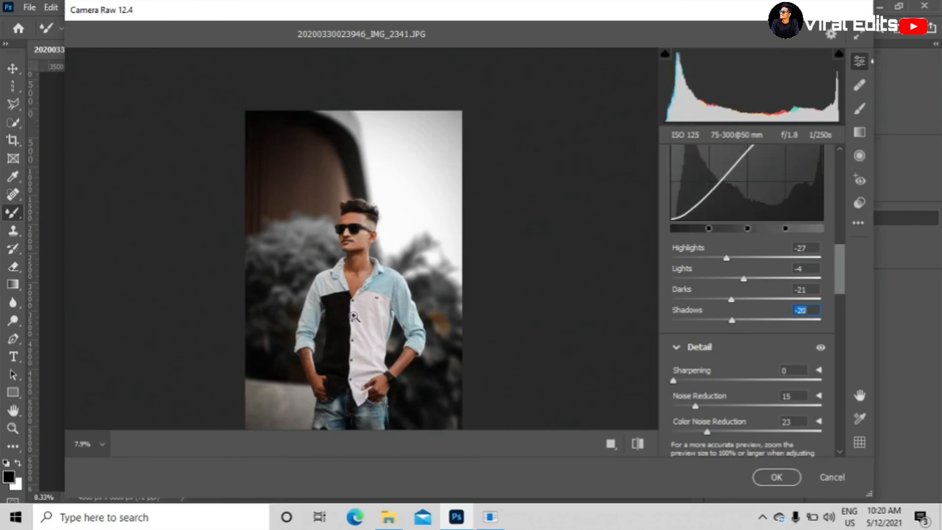
# - Set Texture to +13, Clarity to +10 and Dehaze to +8 in the basic adjustments
pyautogui.scroll(1, 745, 338)
pyautogui.scroll(10, 744, 338)
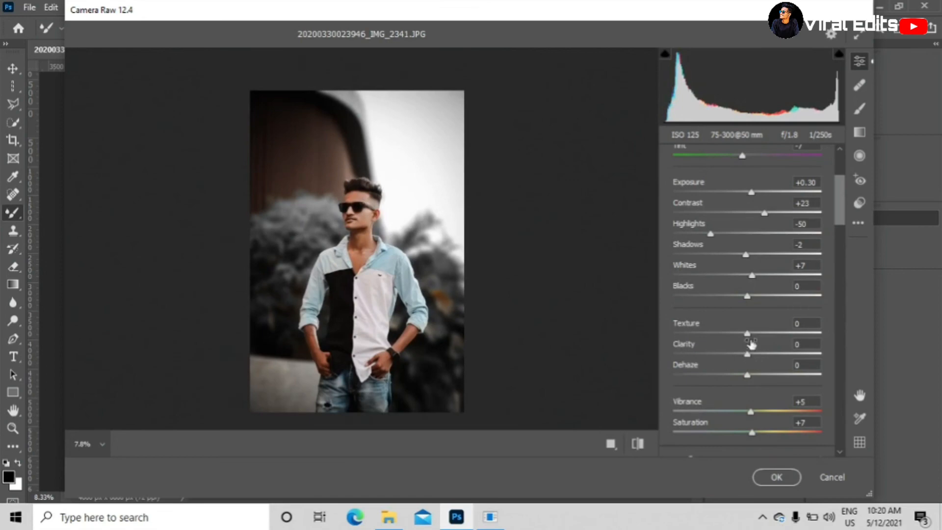
pyautogui.moveTo(749, 338); pyautogui.dragTo(754, 376)
# - Set the luminance of the oranges to +8 in the Color Mixer
pyautogui.scroll(2, 743, 315)
pyautogui.scroll(-15, 743, 316)
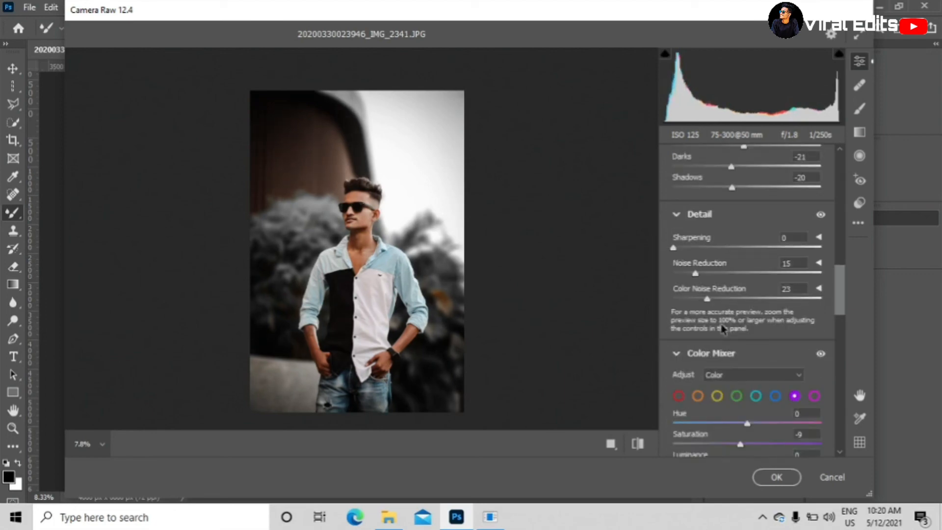
pyautogui.click(699, 396)
pyautogui.scroll(-2, 734, 436)
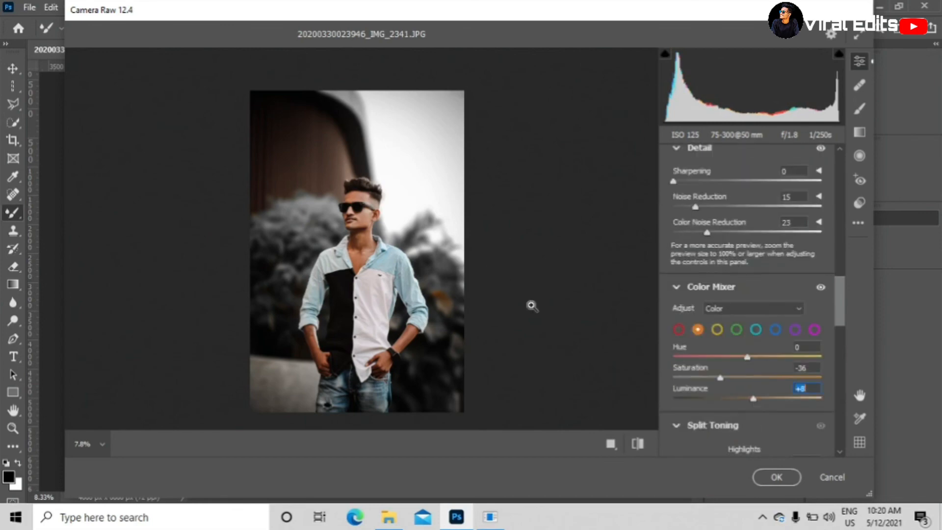
# - Set the exposure to +0.35 and apply the Camera Raw Filter to the portrait
pyautogui.scroll(3, 424, 333)
pyautogui.scroll(-1, 374, 255)
pyautogui.scroll(1, 371, 261)
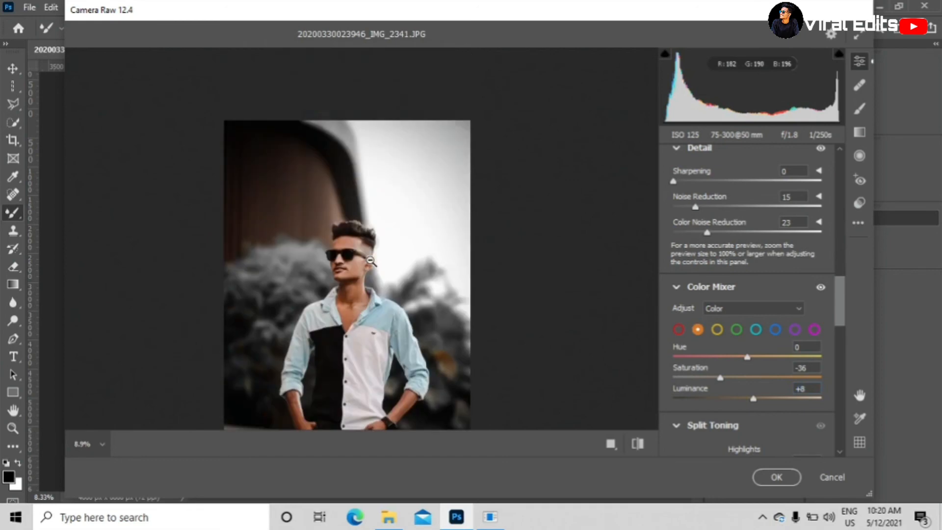
pyautogui.scroll(5, 766, 262)
pyautogui.scroll(5, 766, 260)
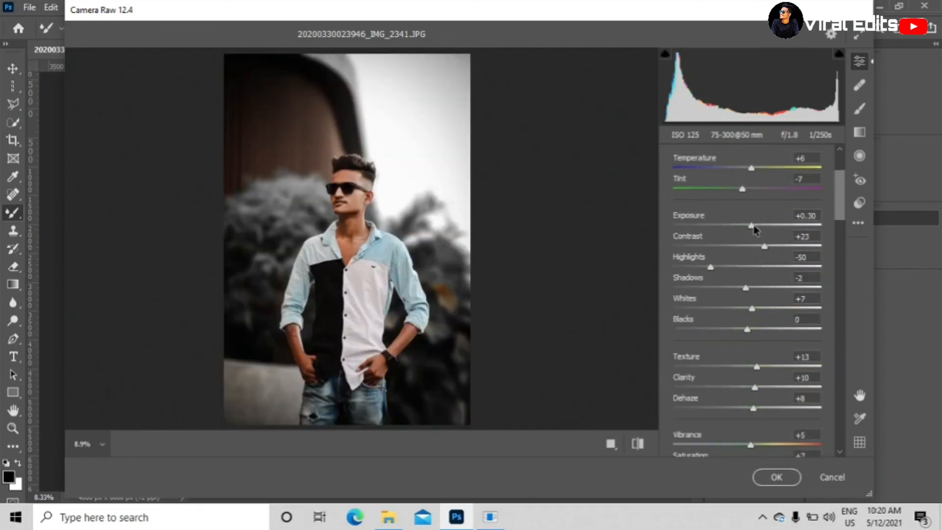
pyautogui.moveTo(752, 226); pyautogui.dragTo(753, 227)
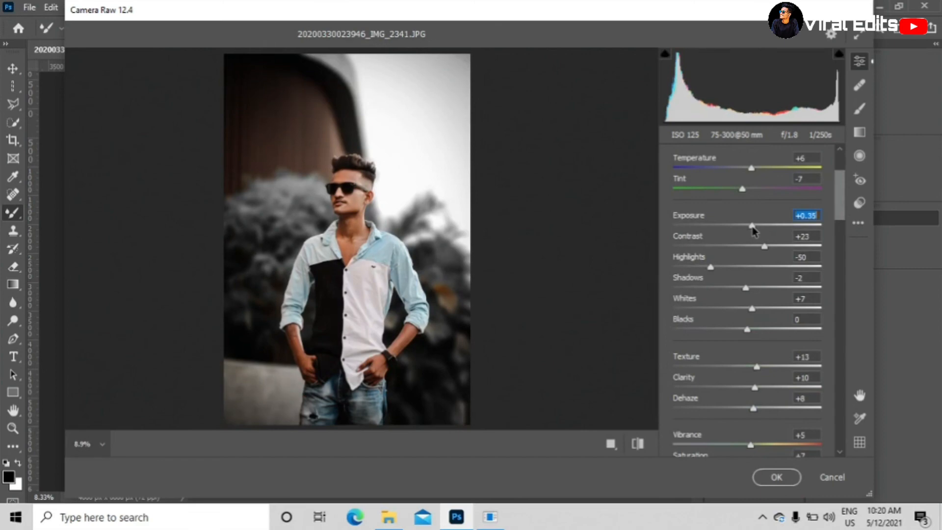
pyautogui.click(776, 477)
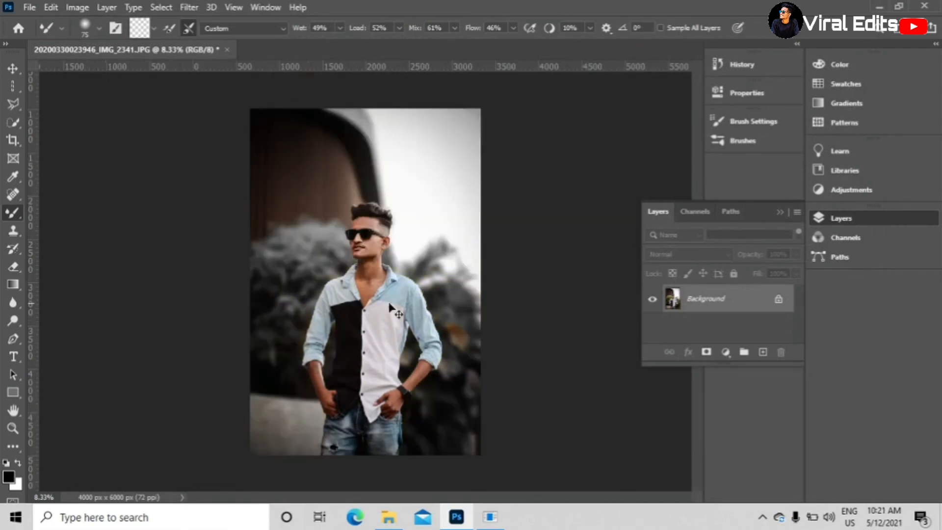
pyautogui.hotkey('ctrl', '+')
pyautogui.scroll(2, 451, 279)
pyautogui.hotkey('ctrl', '-')
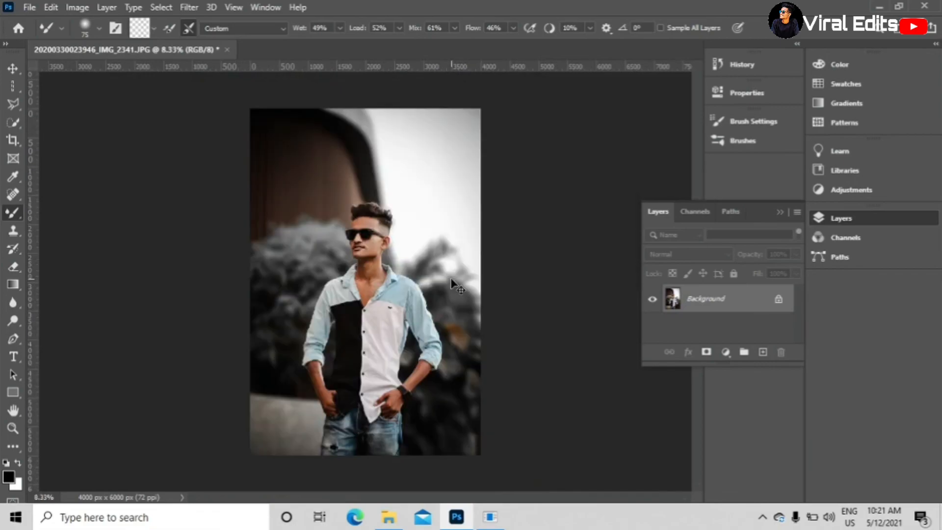